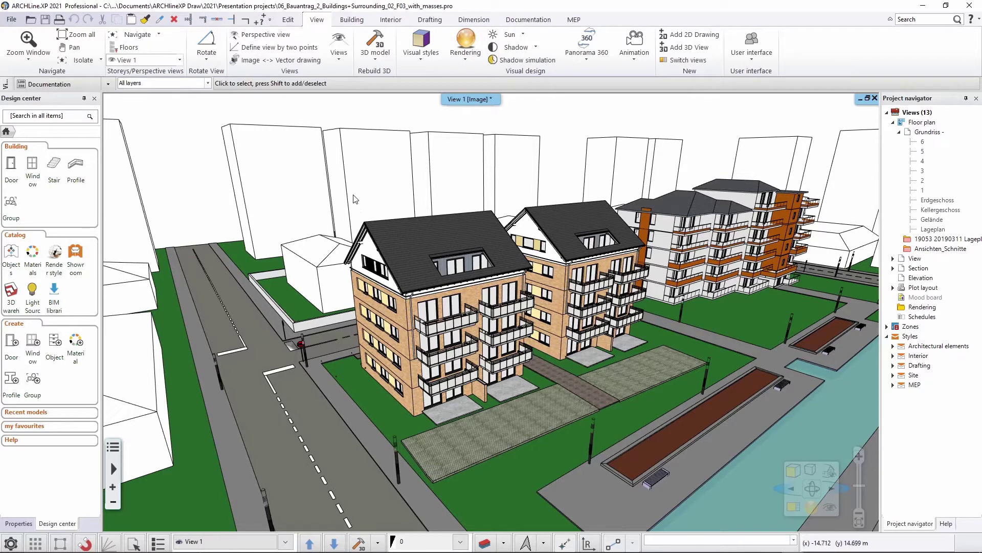
left_click(108, 84)
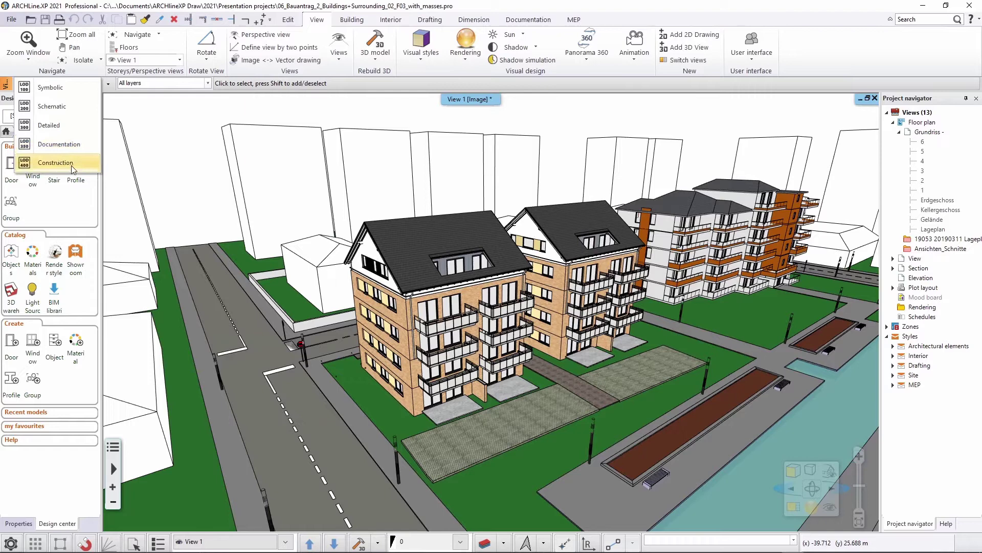
left_click(184, 170)
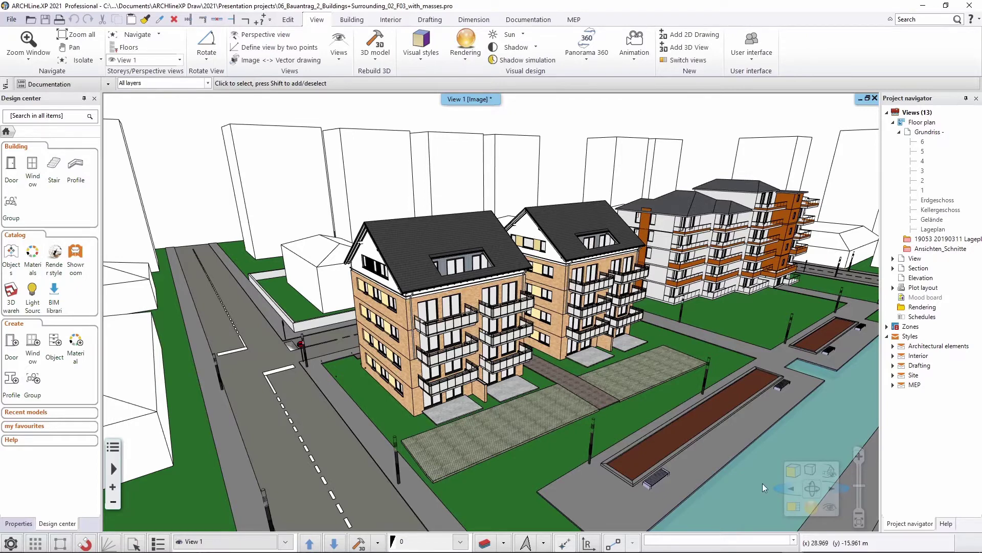
Step: Tile the open views and add a second 3D view of the building model
left_click(794, 508)
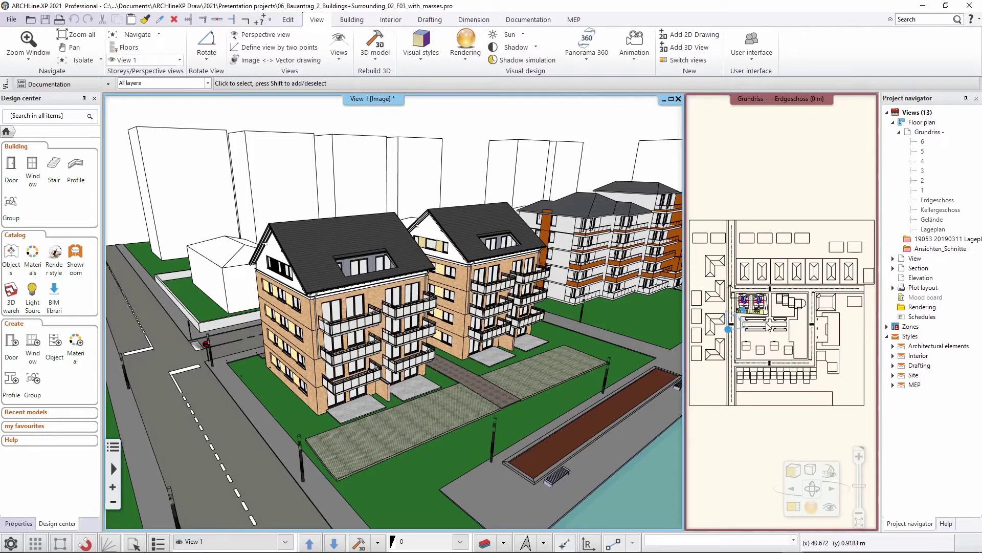
left_click(687, 49)
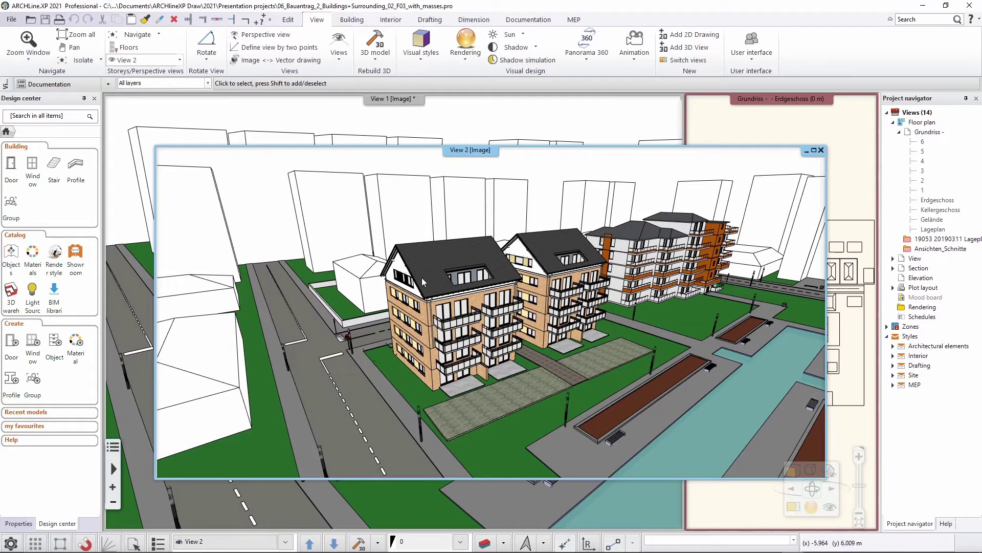
Step: Set the new 3D view's level of geometry to Schematic and tile all open views
left_click(108, 85)
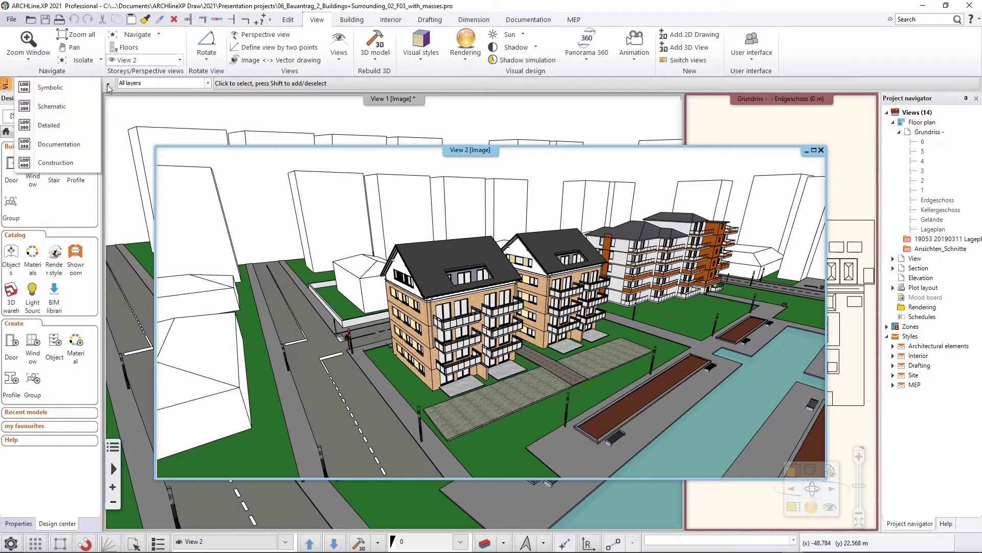
left_click(65, 107)
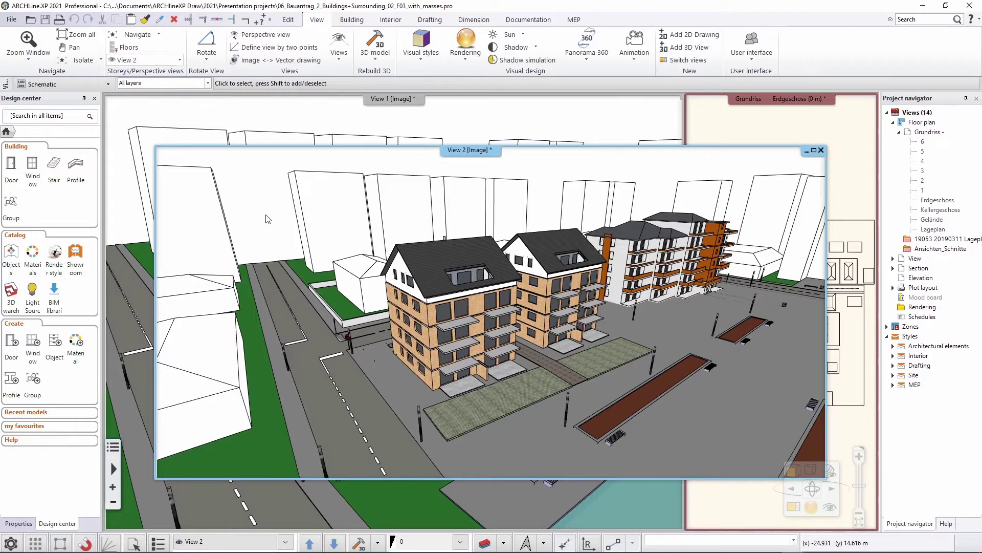
left_click(794, 507)
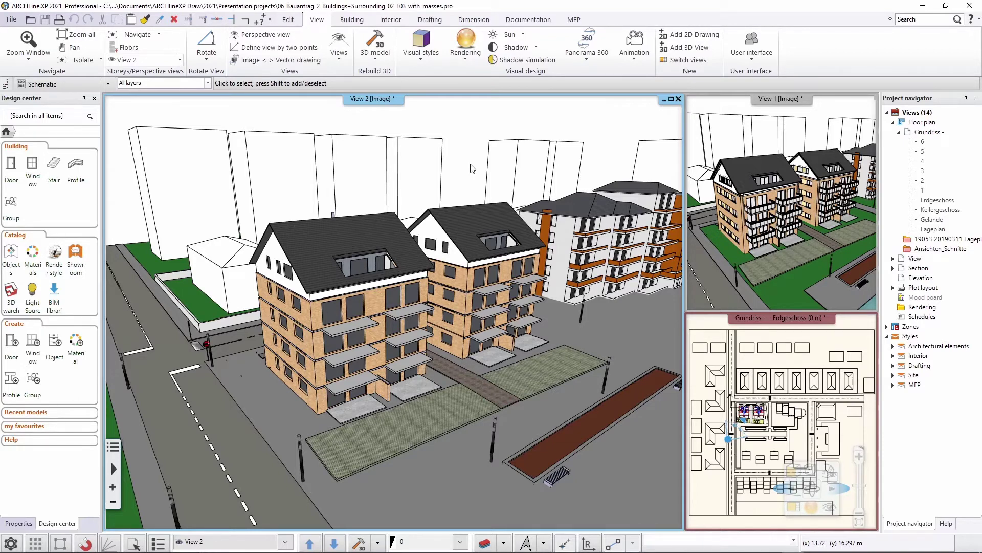
Step: Open the Build 3D model settings from the ground-floor plan and check the level of geometry assigned to View 1 and View 2
left_click(701, 364)
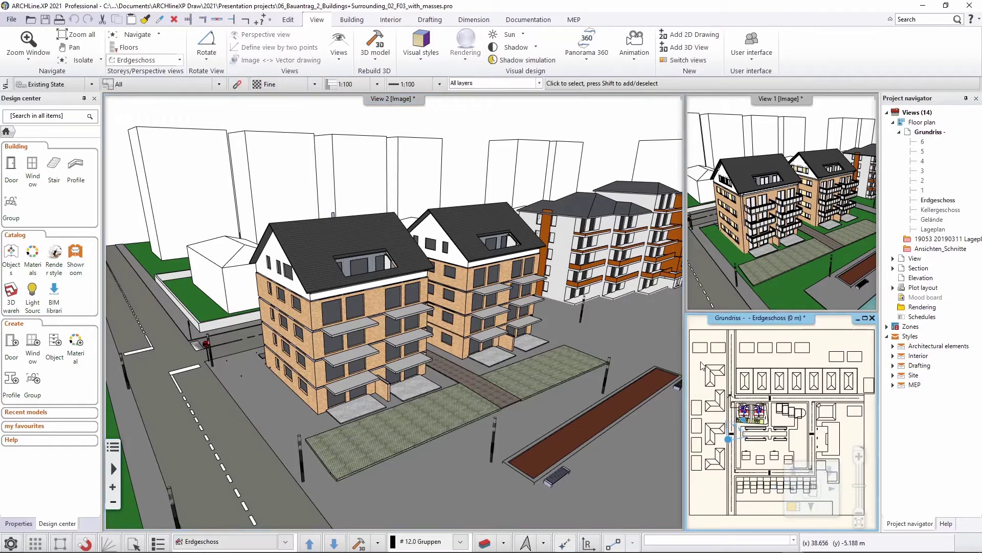
left_click(378, 542)
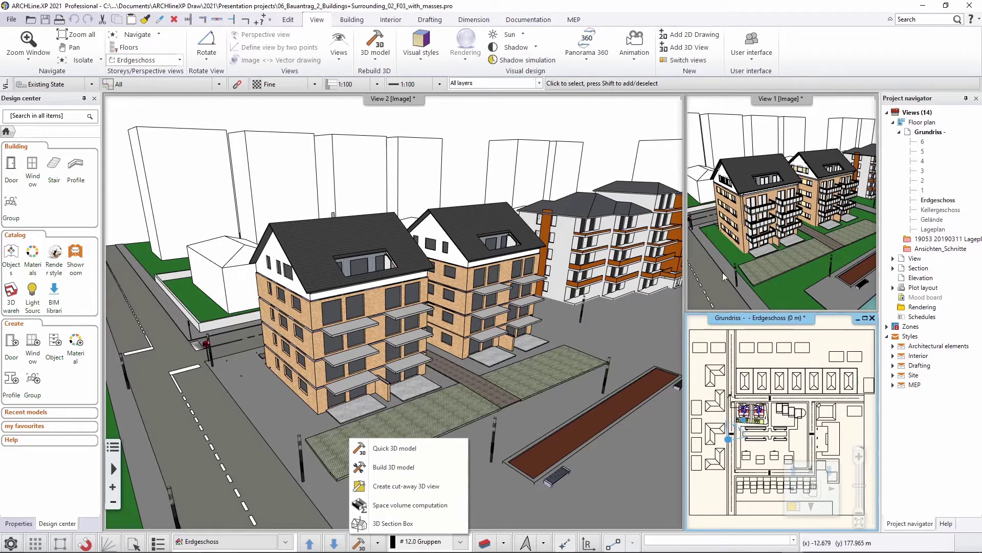
left_click(418, 464)
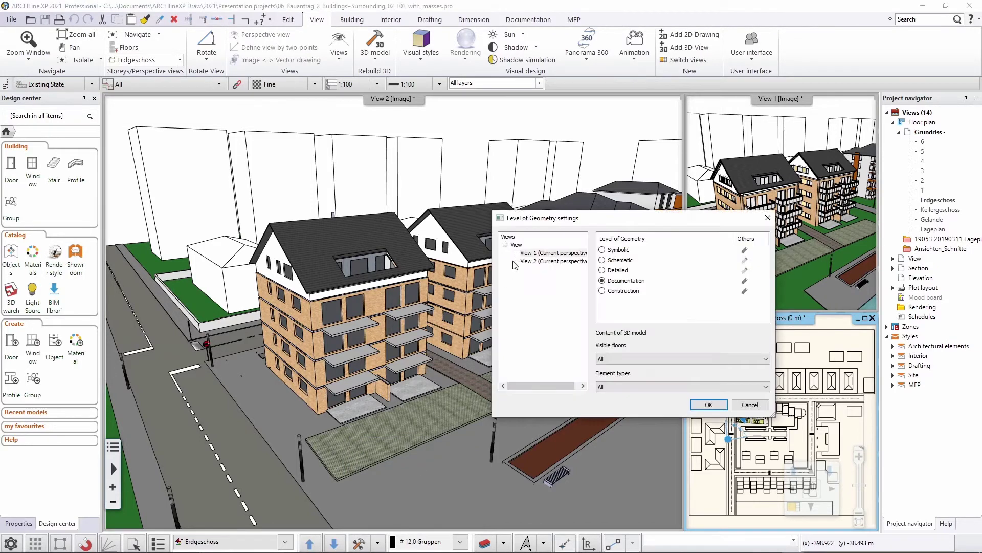
left_click_drag(535, 222, 586, 209)
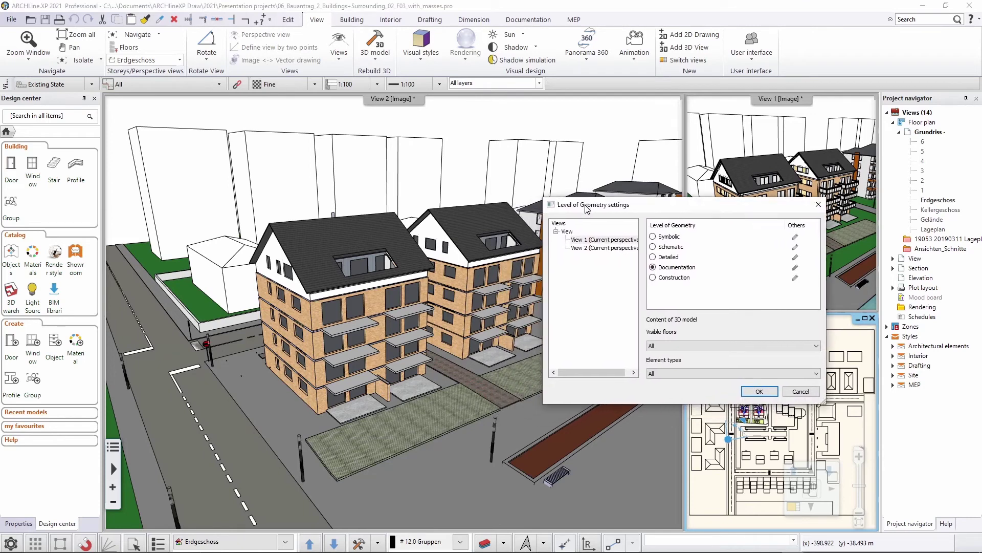
left_click(580, 250)
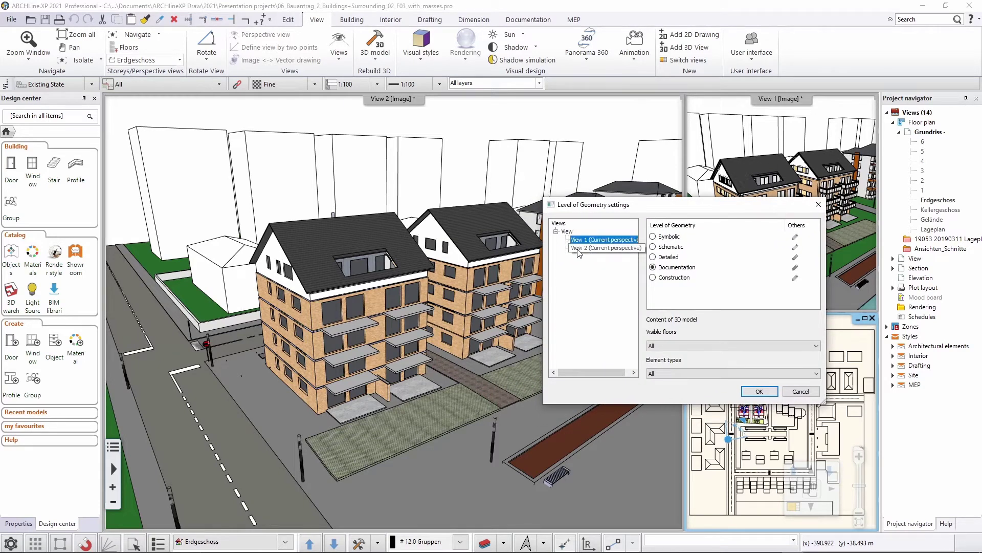
left_click(586, 240)
left_click(605, 249)
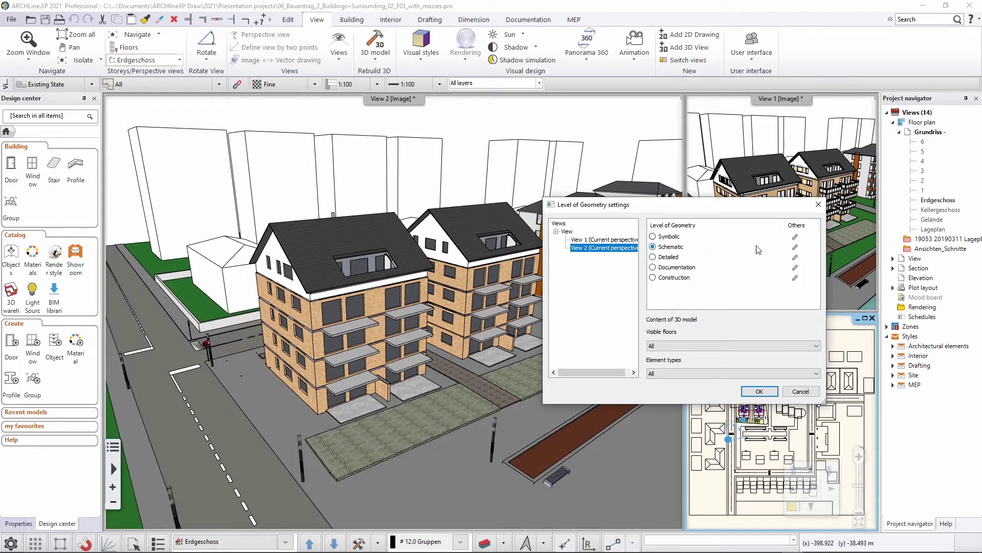
Step: Examine the Others options of the Schematic level for View 2 and leave the level of geometry settings without changes
left_click(795, 247)
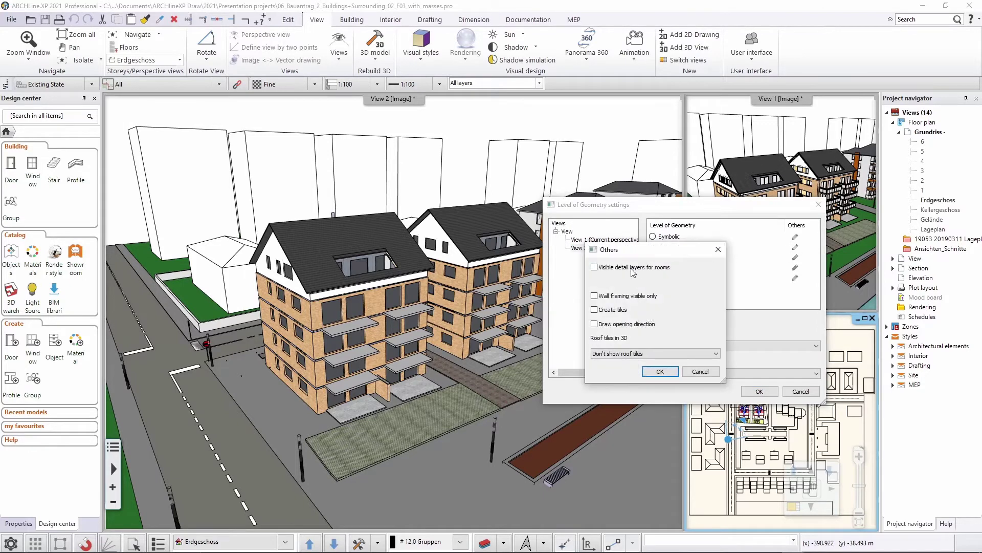
left_click_drag(617, 252, 670, 255)
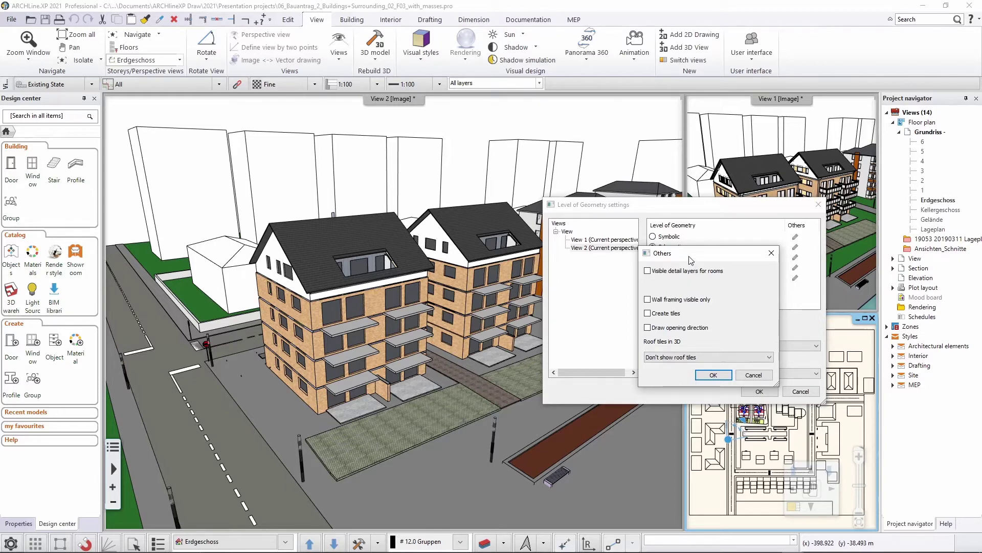
left_click_drag(688, 257, 705, 277)
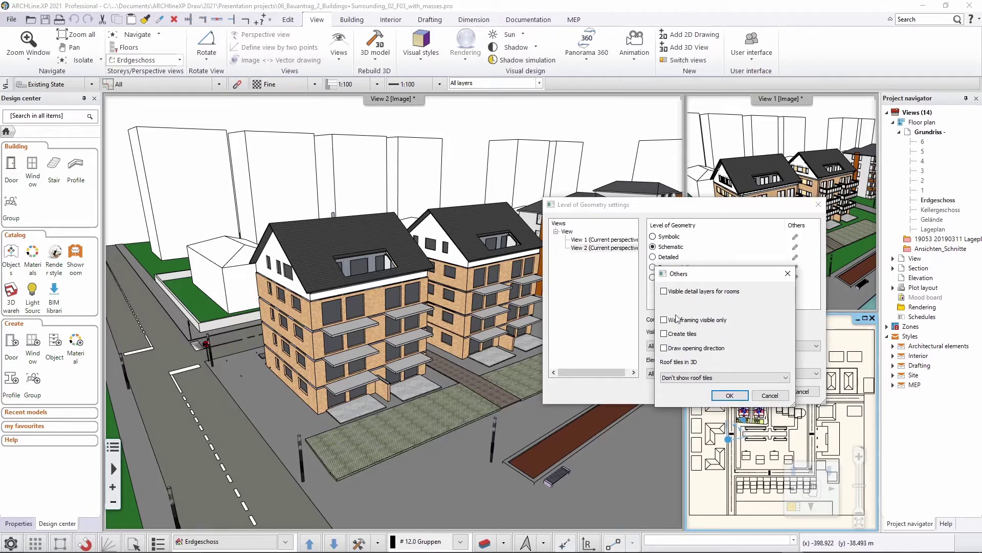
left_click(764, 397)
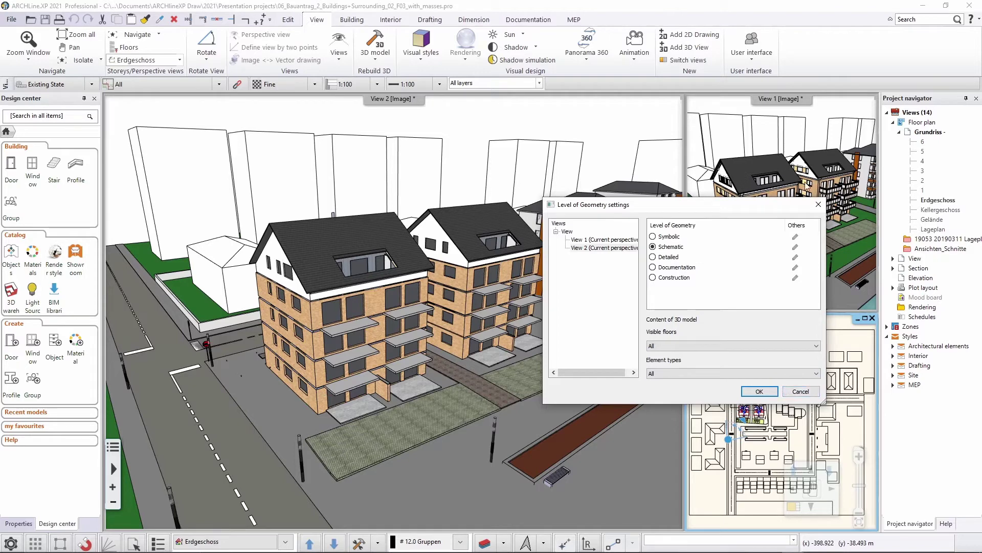
left_click(800, 391)
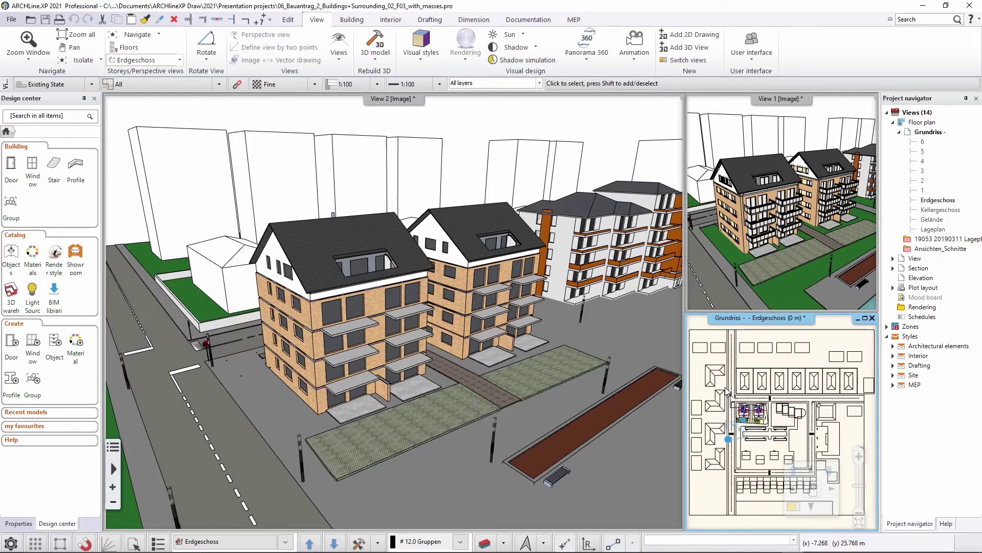
Step: Add a third 3D view of the whole site with the Documentation level of geometry
left_click(683, 48)
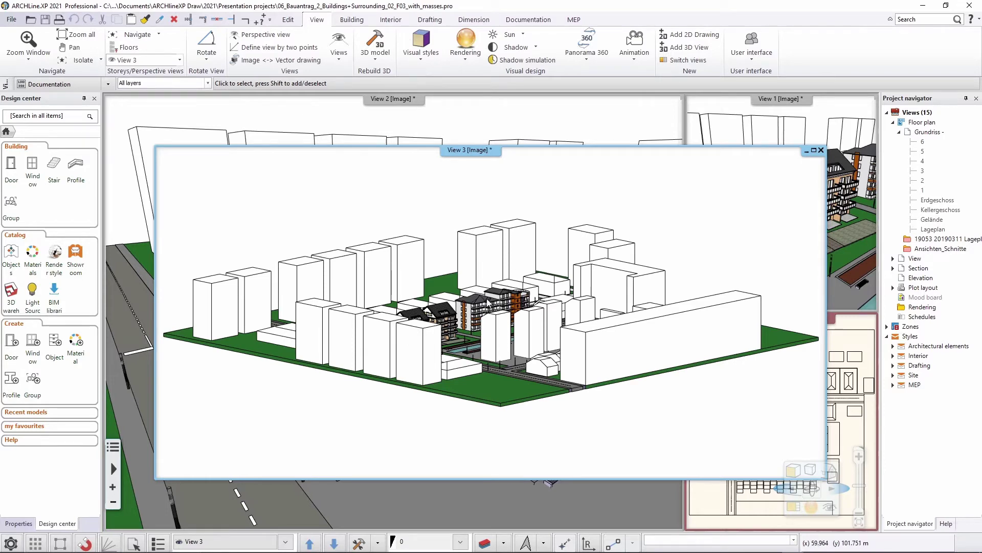
scroll(444, 342, "up", 4)
scroll(444, 342, "up", 5)
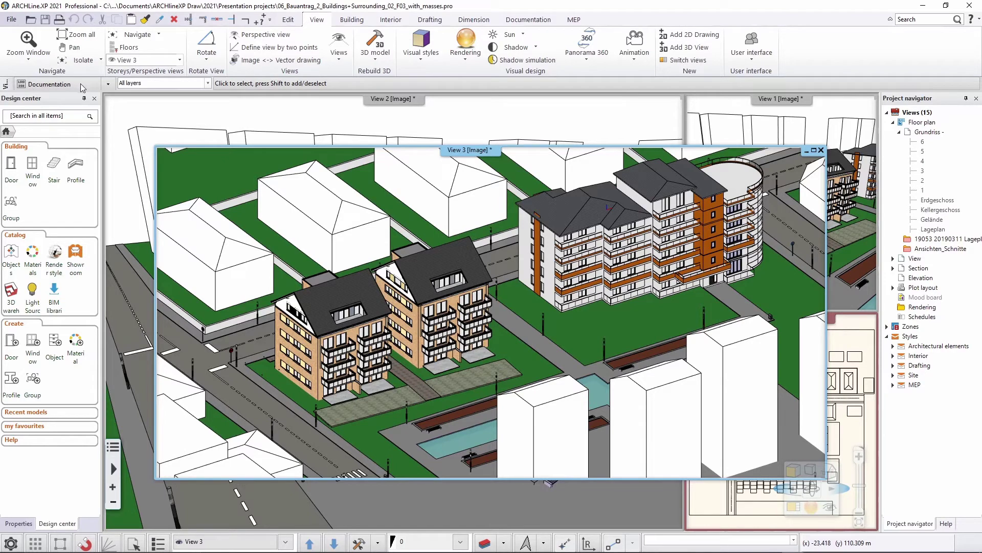
left_click(107, 83)
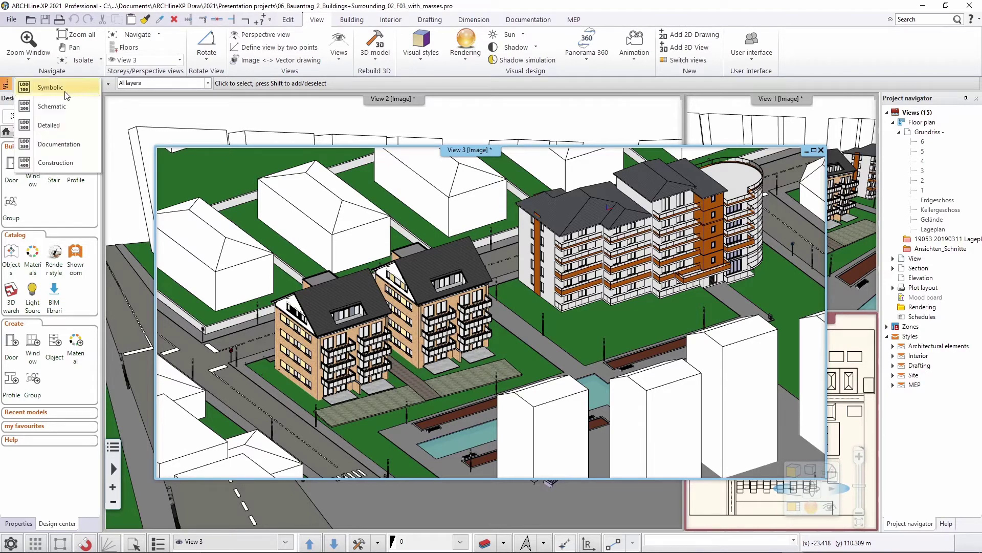
left_click(59, 144)
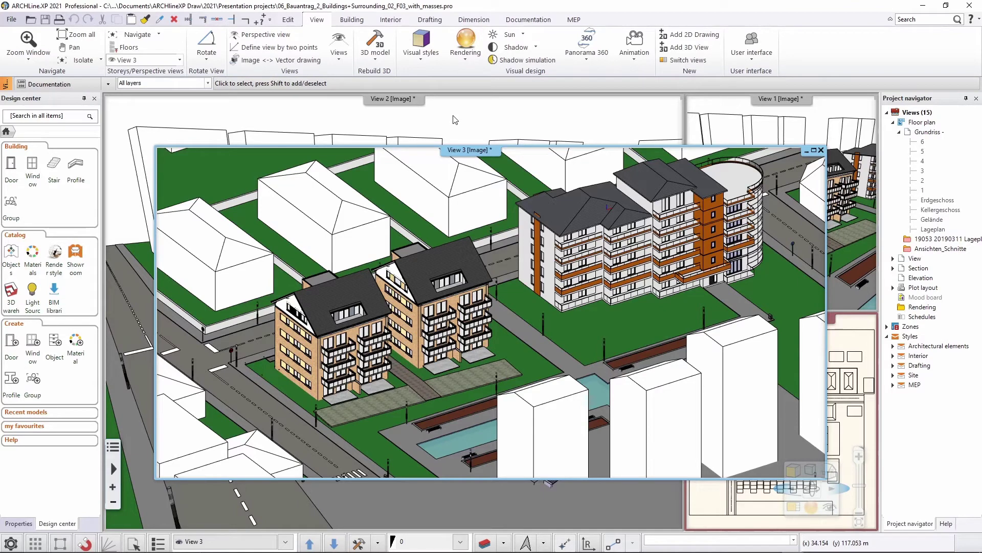
Step: Open the full LOG settings and assign the Symbolic level of geometry to View 3 (Axonometric)
left_click(376, 59)
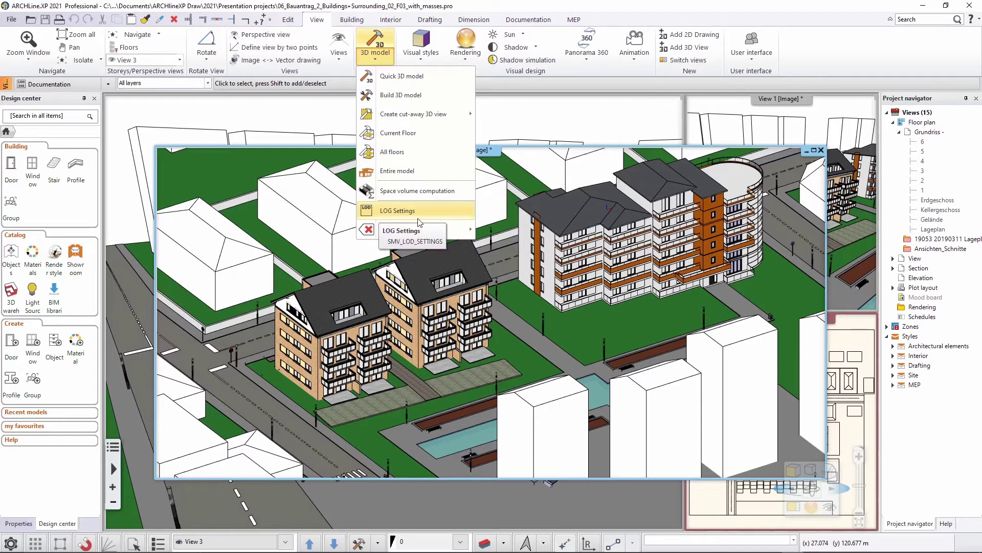
left_click(432, 214)
left_click_drag(473, 241, 512, 142)
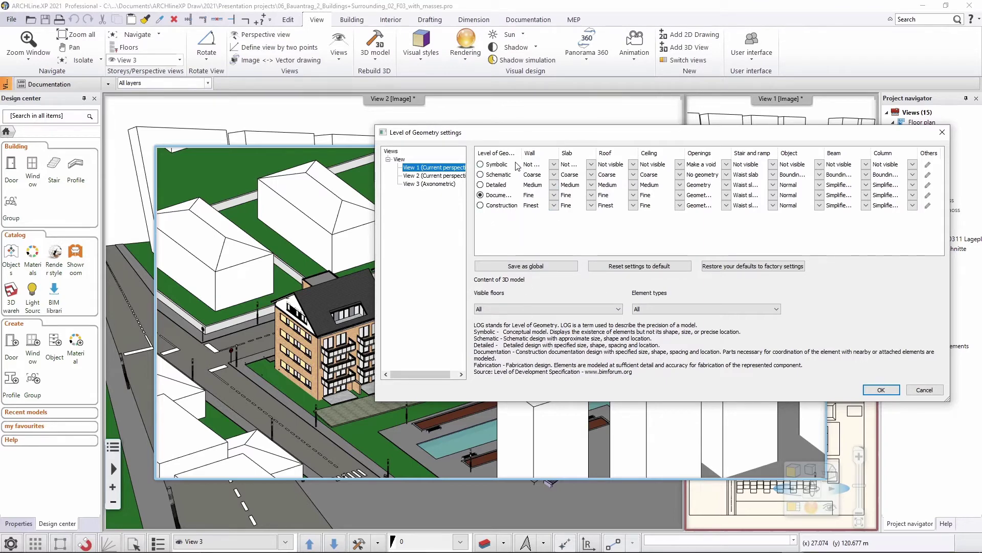
left_click(432, 175)
left_click(437, 184)
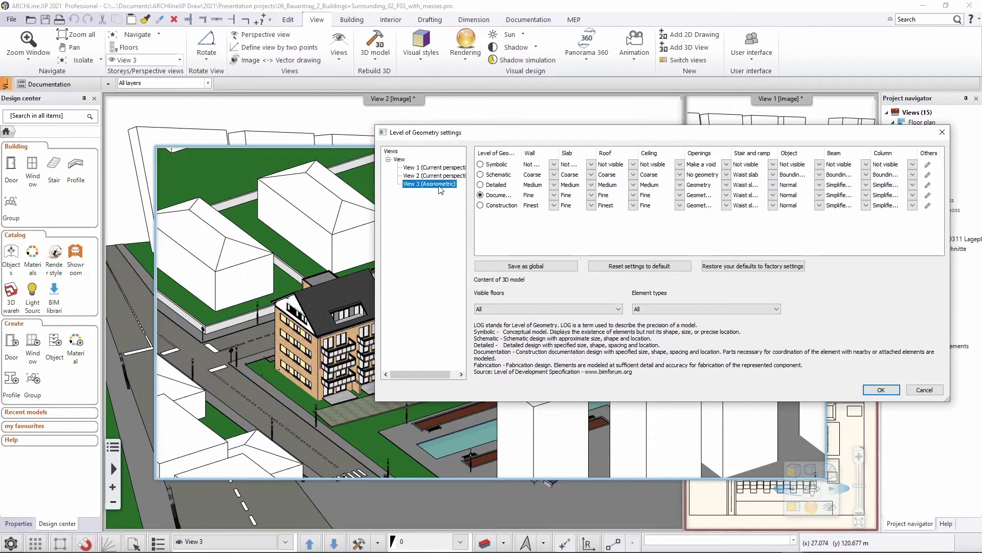
left_click_drag(455, 136, 453, 222)
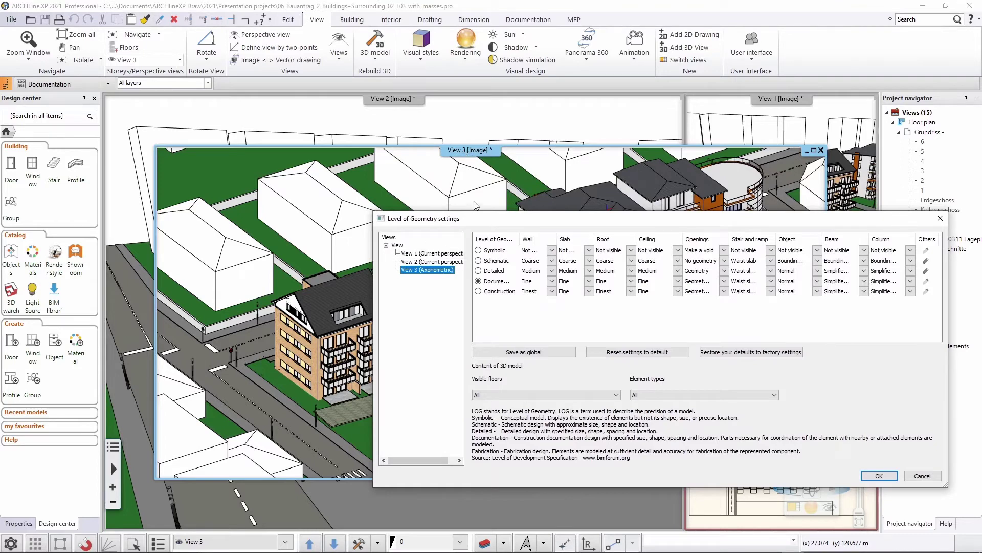
left_click_drag(484, 219, 472, 154)
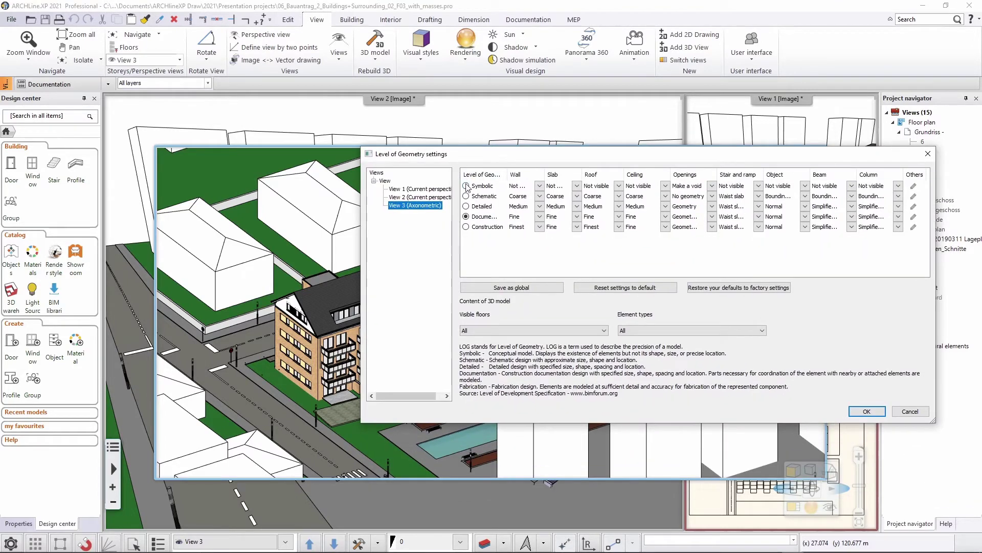
left_click(466, 187)
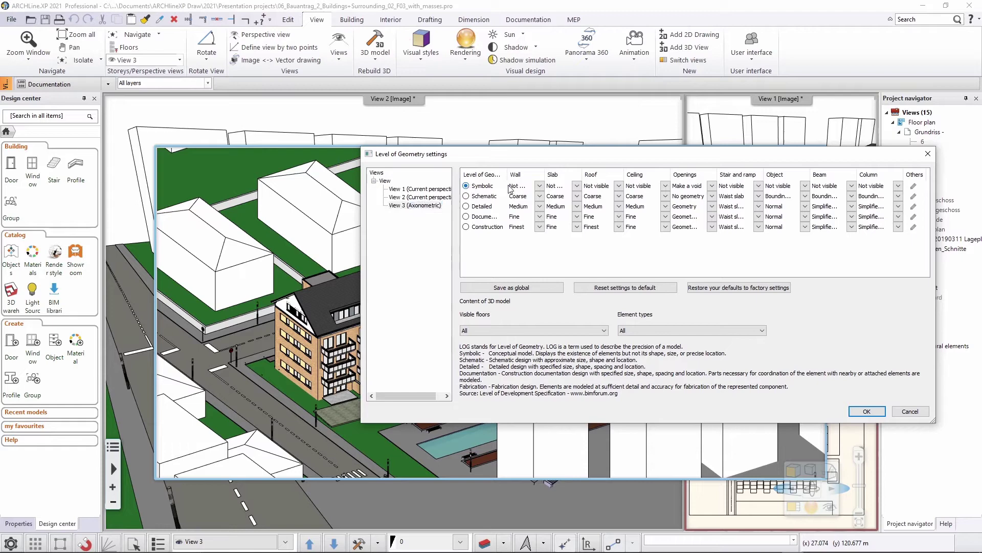
Step: Set the wall, slab and roof detail of the Symbolic level to Coarse
left_click(540, 185)
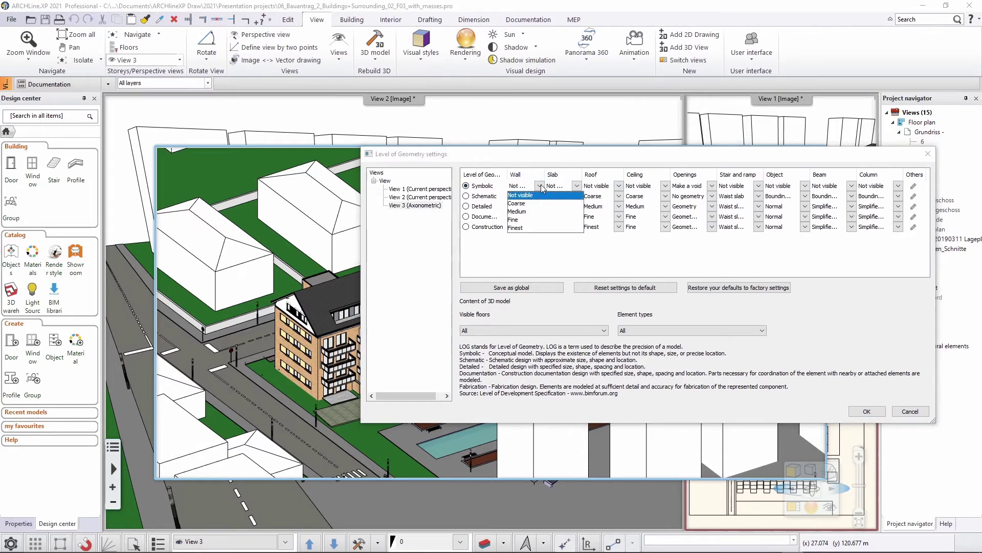
left_click(518, 203)
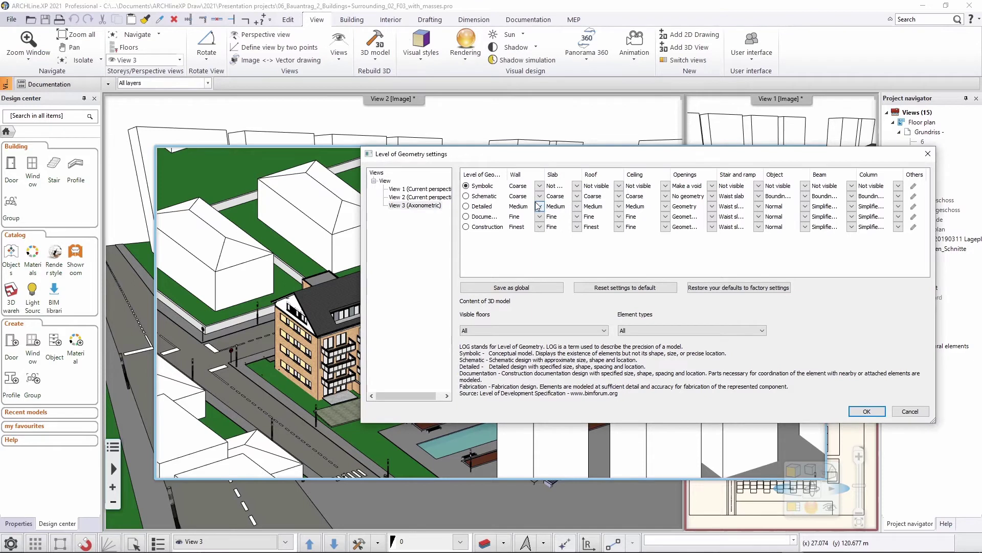
left_click(577, 186)
left_click(577, 203)
left_click(619, 186)
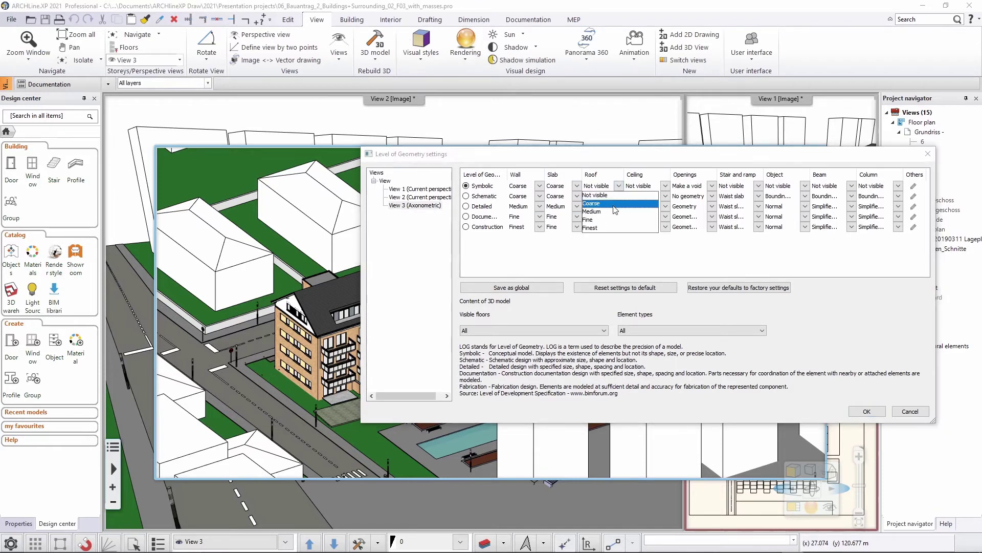
left_click(614, 205)
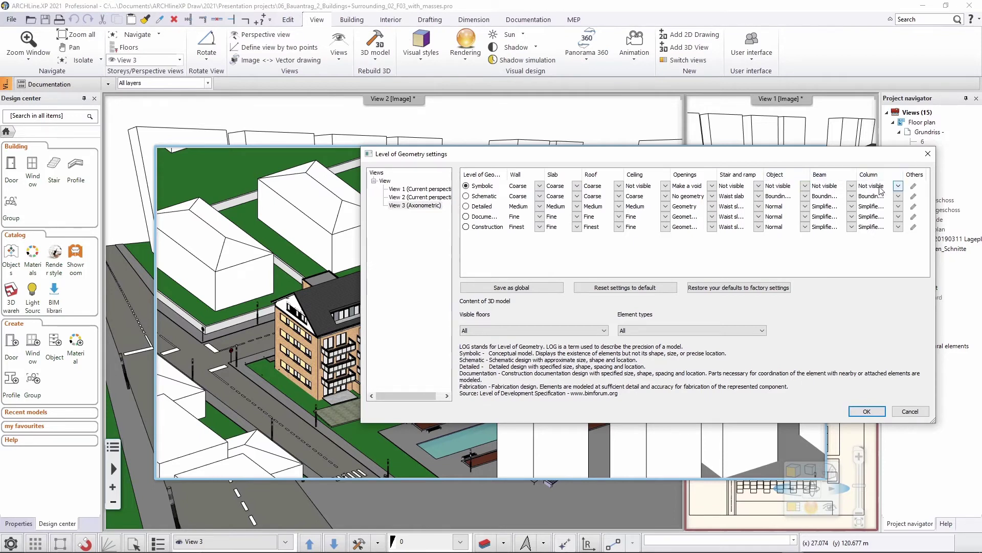
Step: Examine the Others options of the Symbolic level and close them without changes
left_click(913, 187)
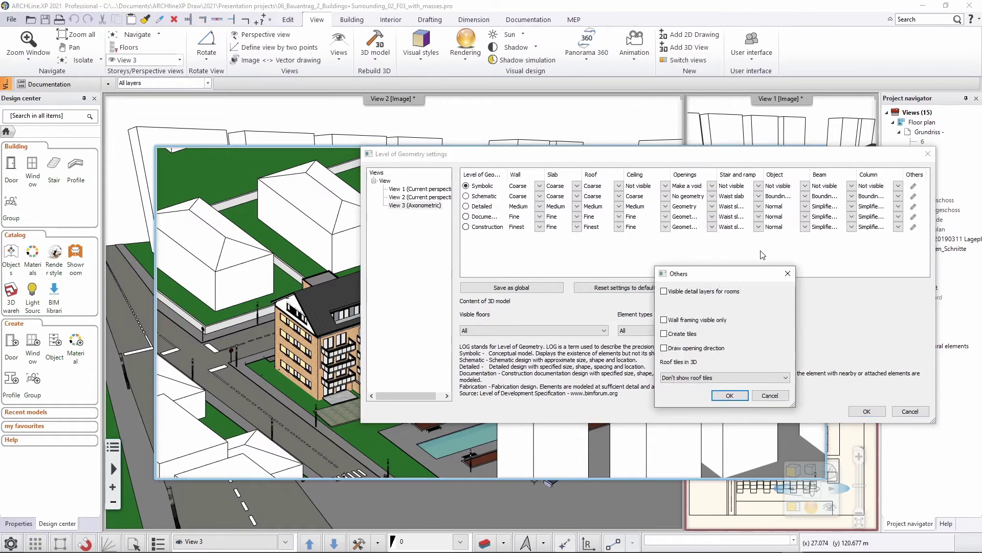
left_click_drag(729, 273, 734, 250)
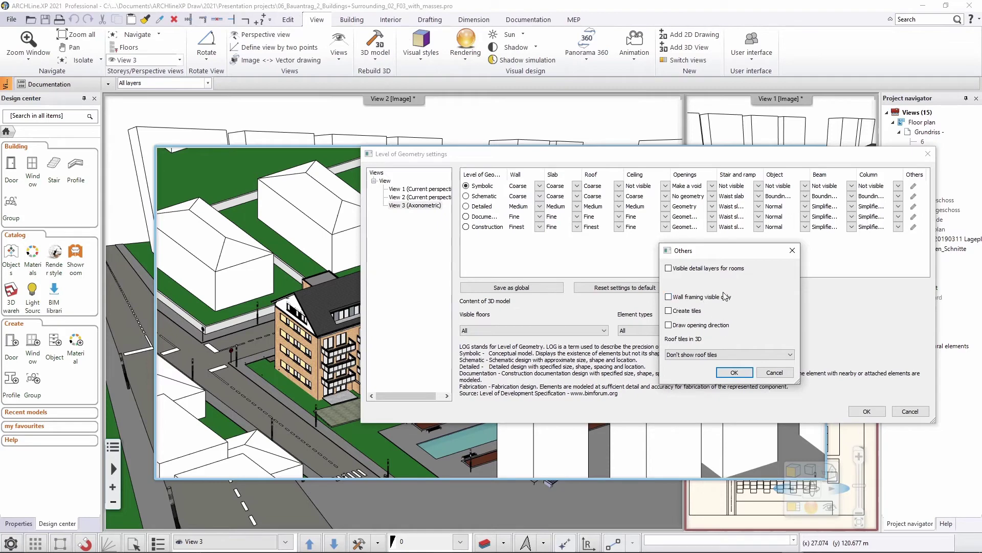
left_click(770, 374)
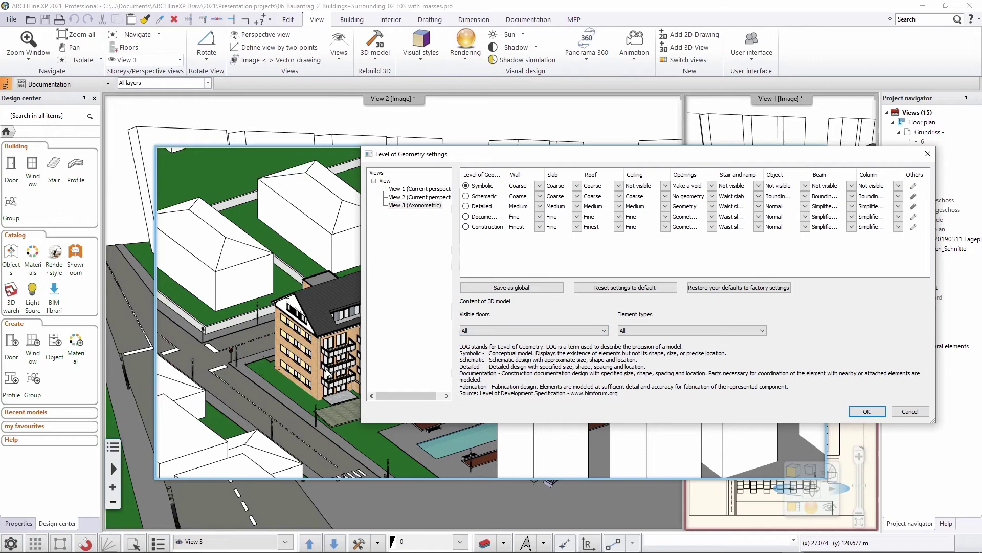
Step: Customise the element types of View 3's 3D model content by excluding Building volume
left_click(664, 333)
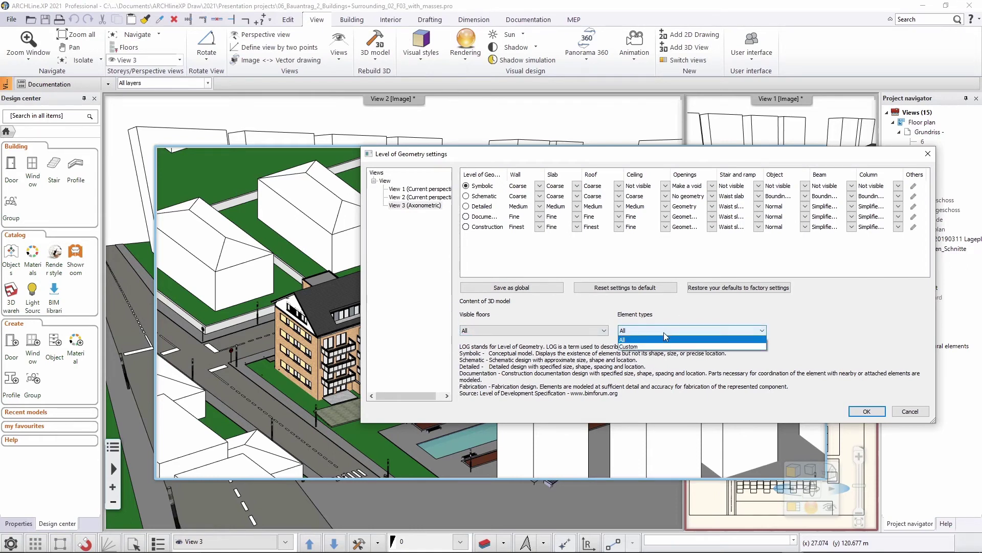
left_click(630, 351)
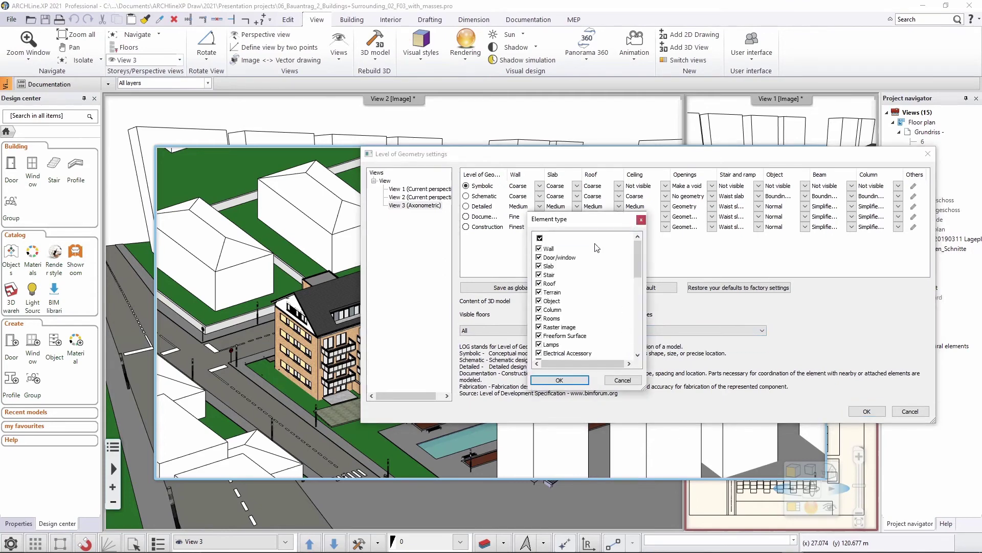
left_click_drag(572, 224, 631, 218)
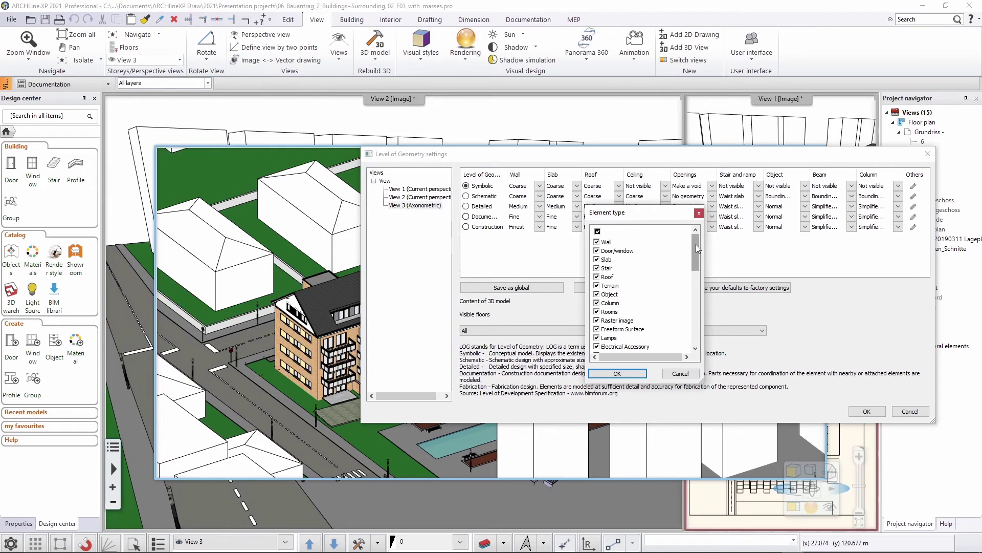
left_click_drag(696, 244, 696, 276)
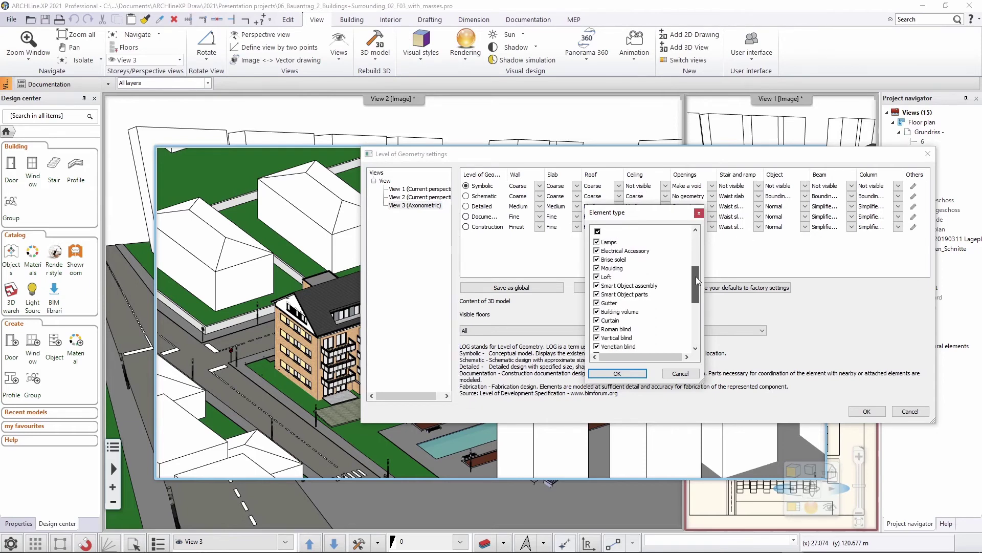
left_click(597, 312)
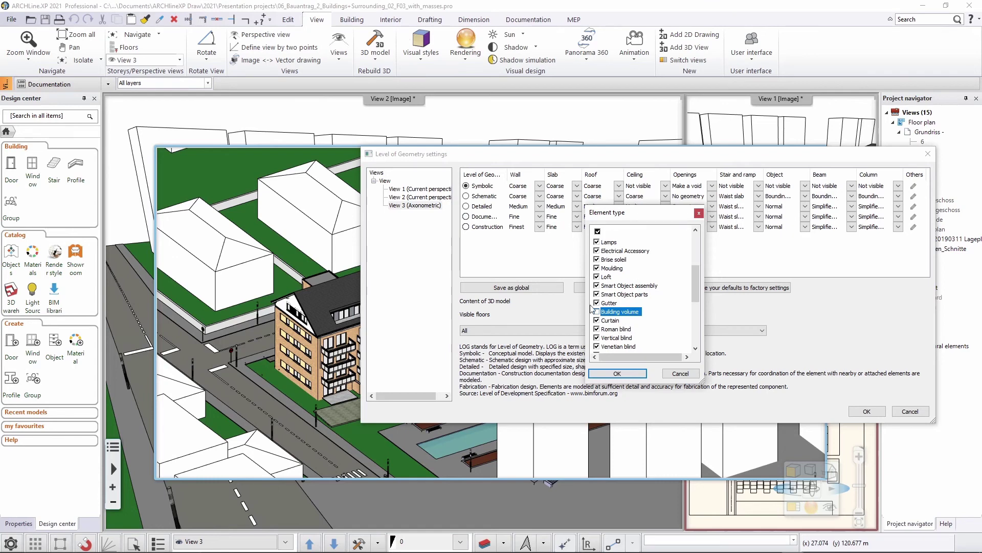
left_click(636, 373)
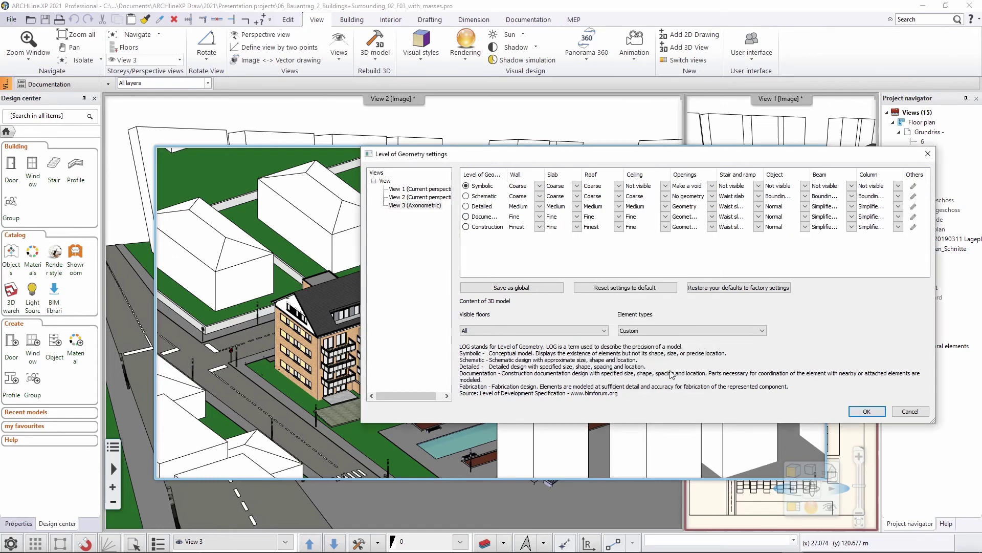
Step: Apply the level of geometry settings to View 3 and inspect the site's brick buildings up close
left_click(873, 412)
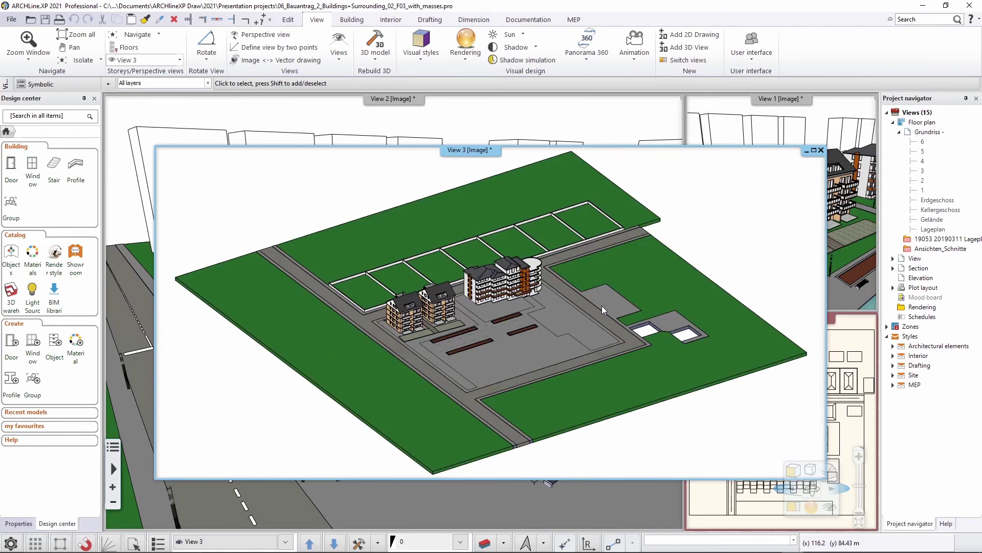
scroll(474, 303, "up", 5)
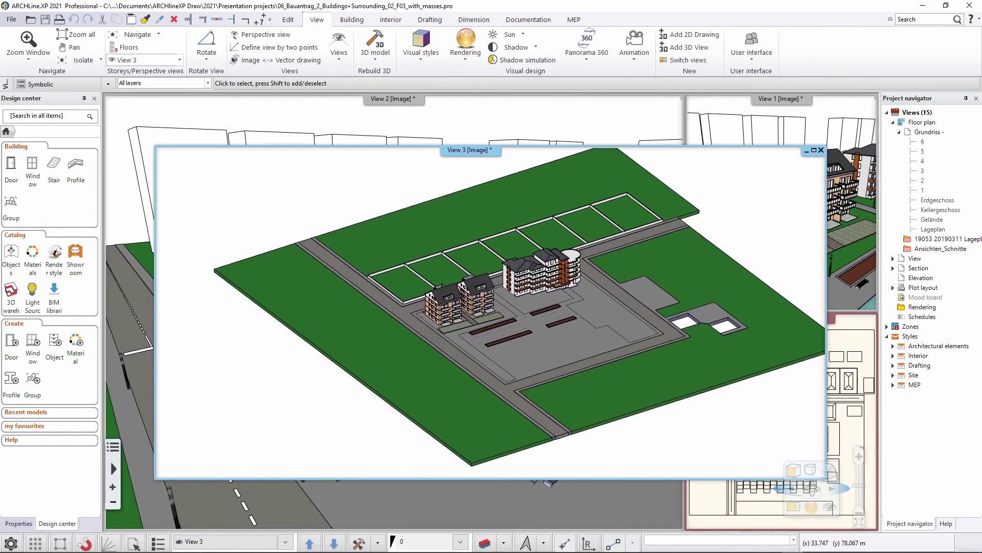
scroll(471, 302, "up", 3)
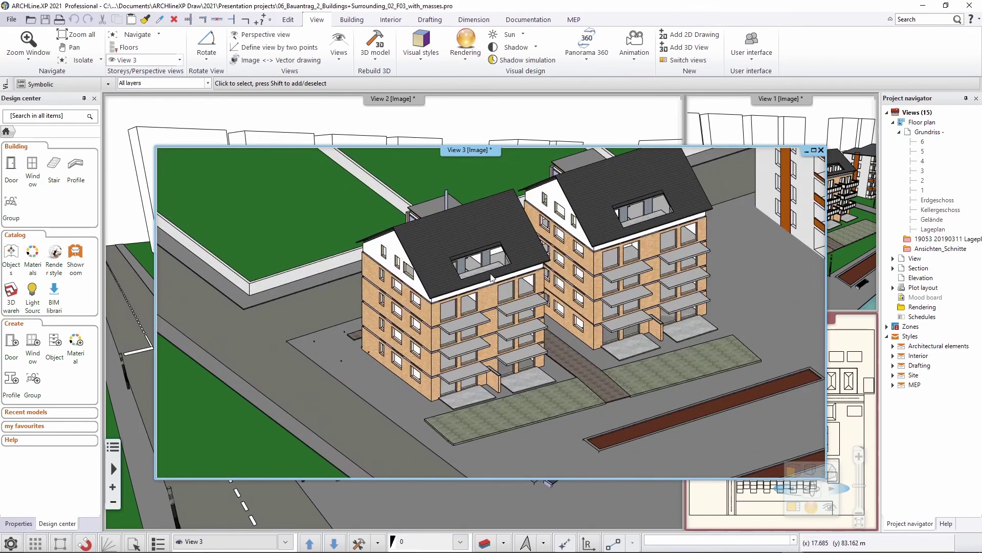
scroll(614, 275, "down", 5)
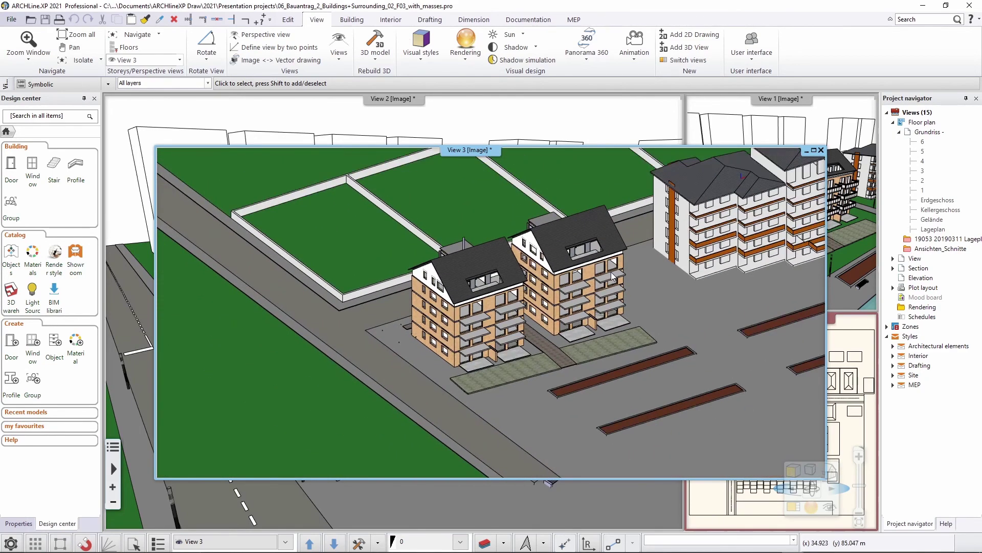